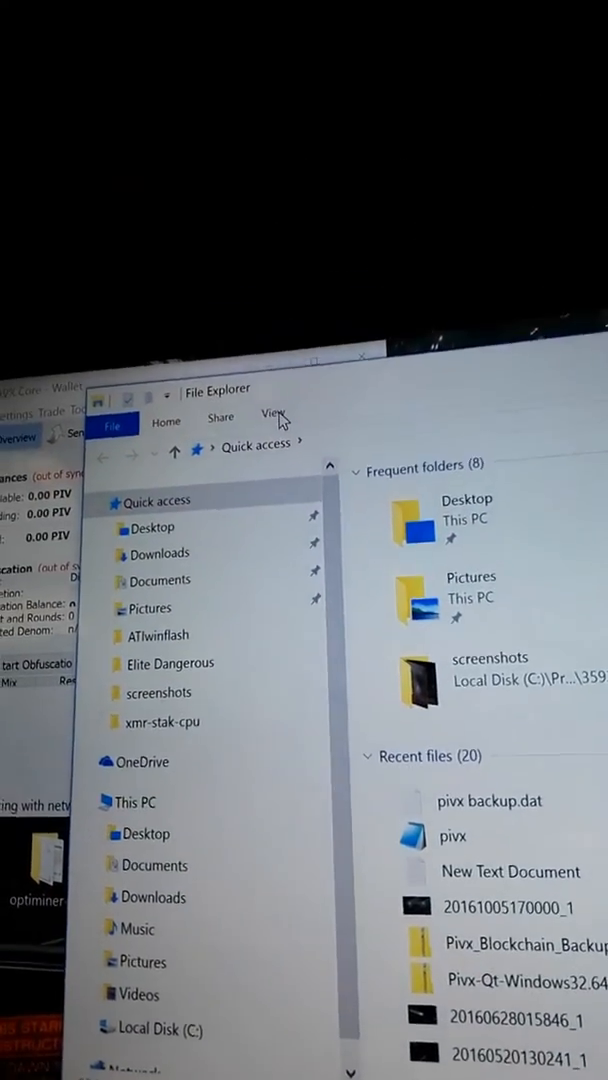
Step: Show hidden items and confirm the folder and search options' View settings
left_click(272, 348)
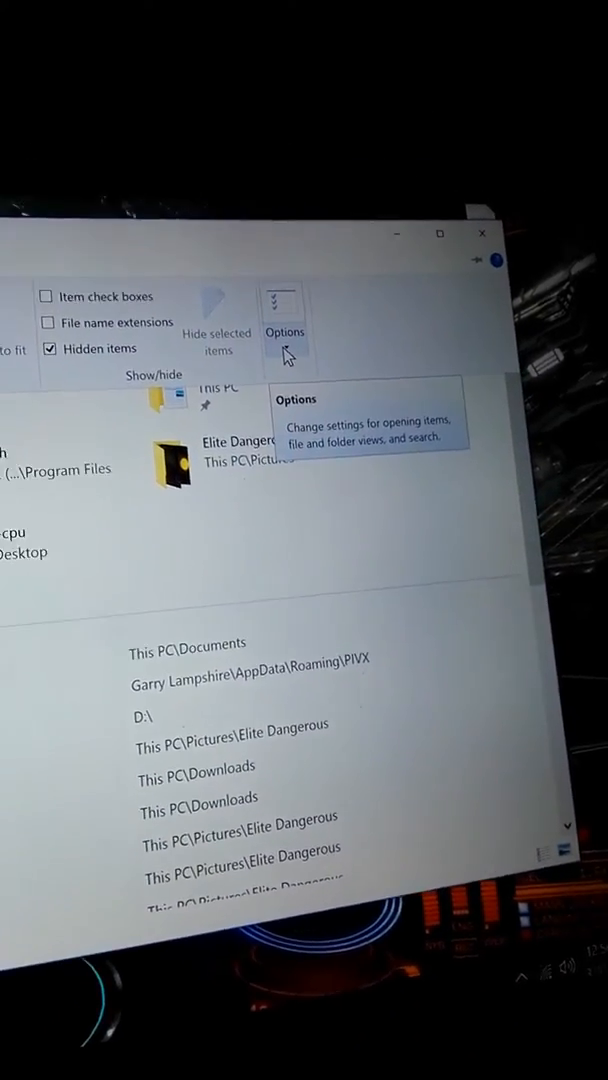
left_click(286, 352)
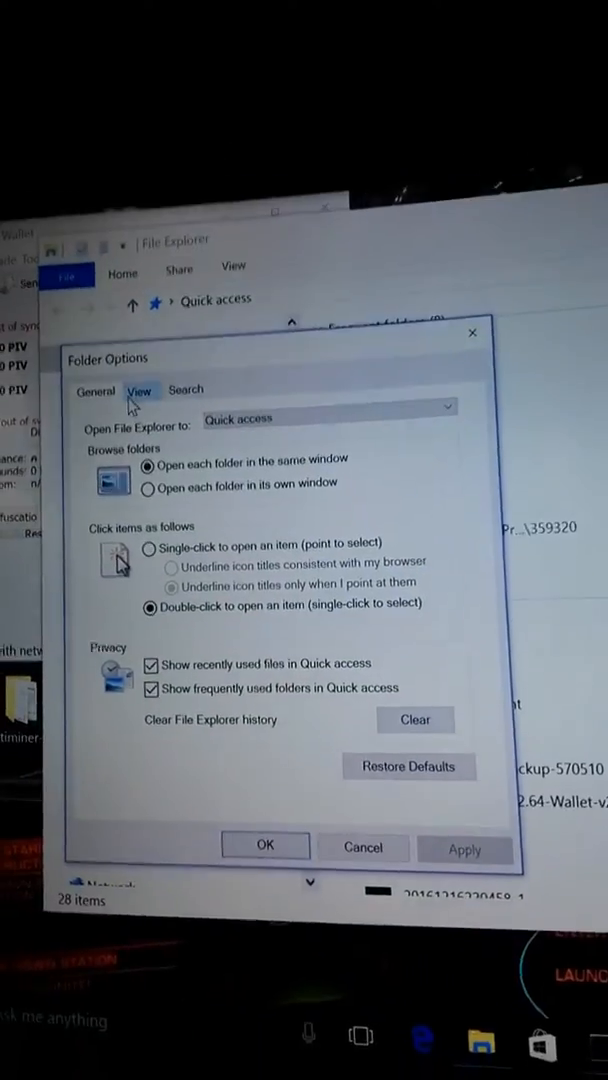
left_click(130, 340)
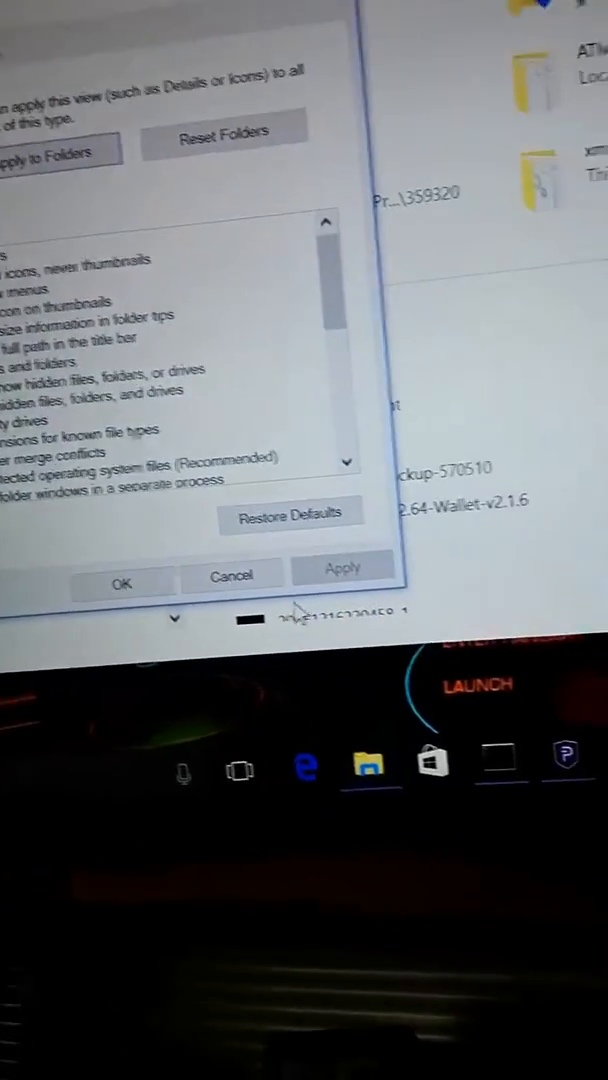
left_click(95, 582)
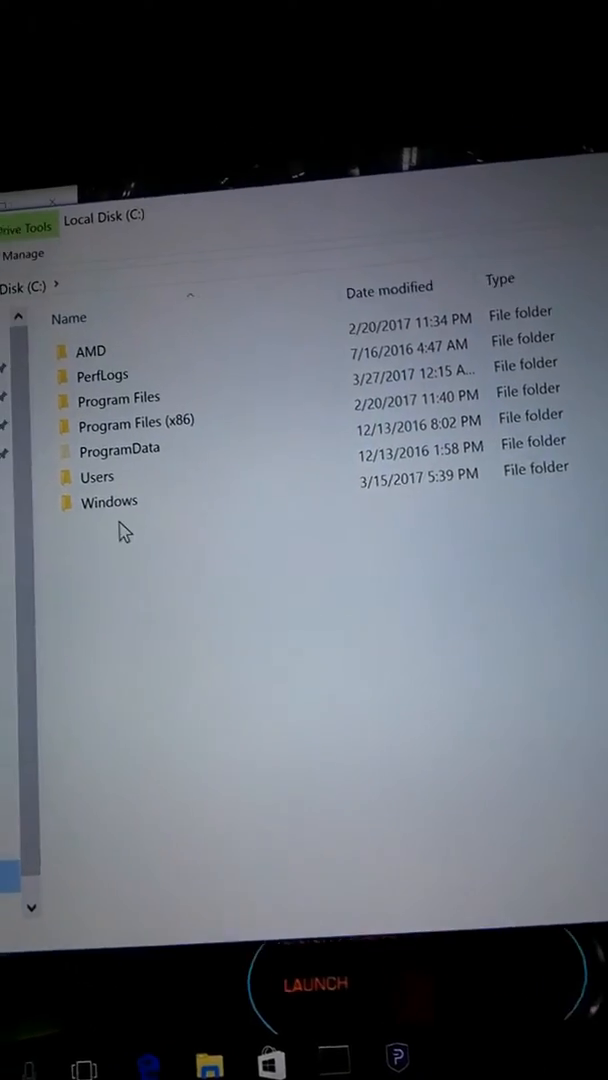
mouse_move(158, 493)
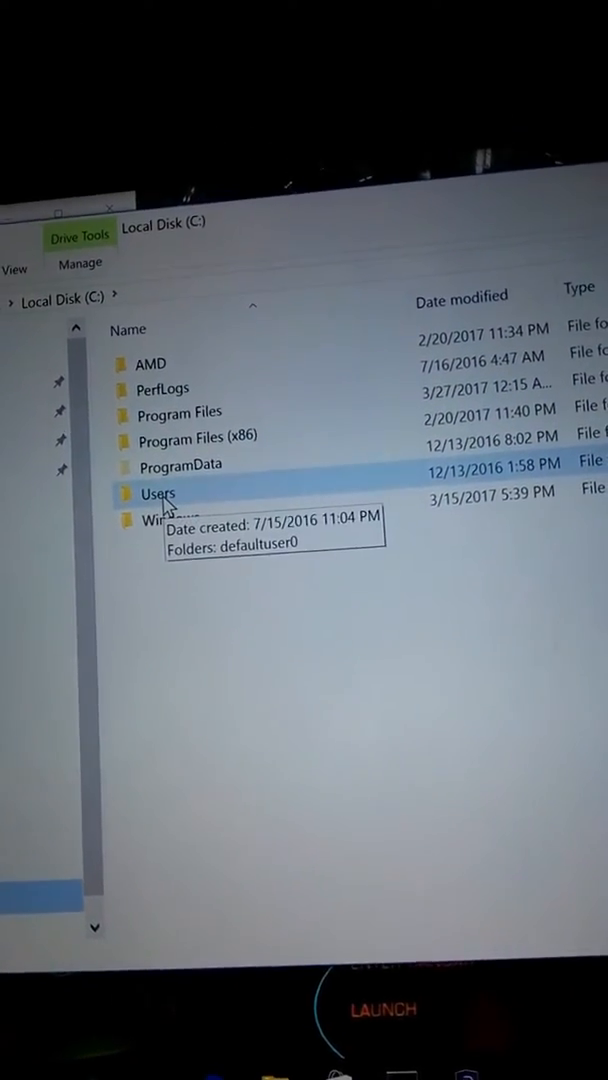
Step: Navigate from Users through AppData\Roaming into the PIVX data folder holding wallet.dat
left_click(160, 493)
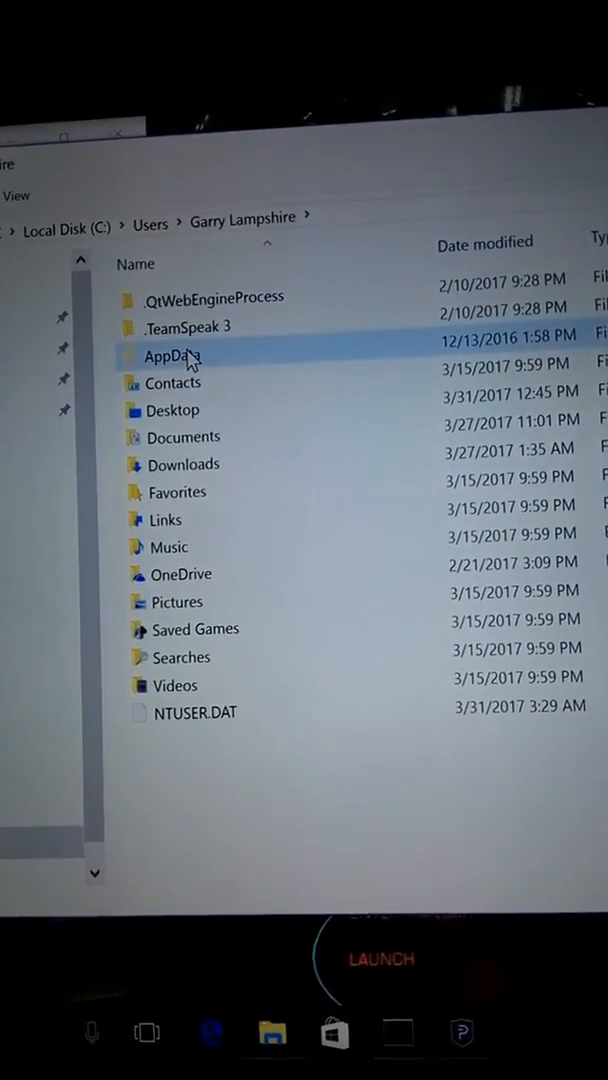
double_click(185, 390)
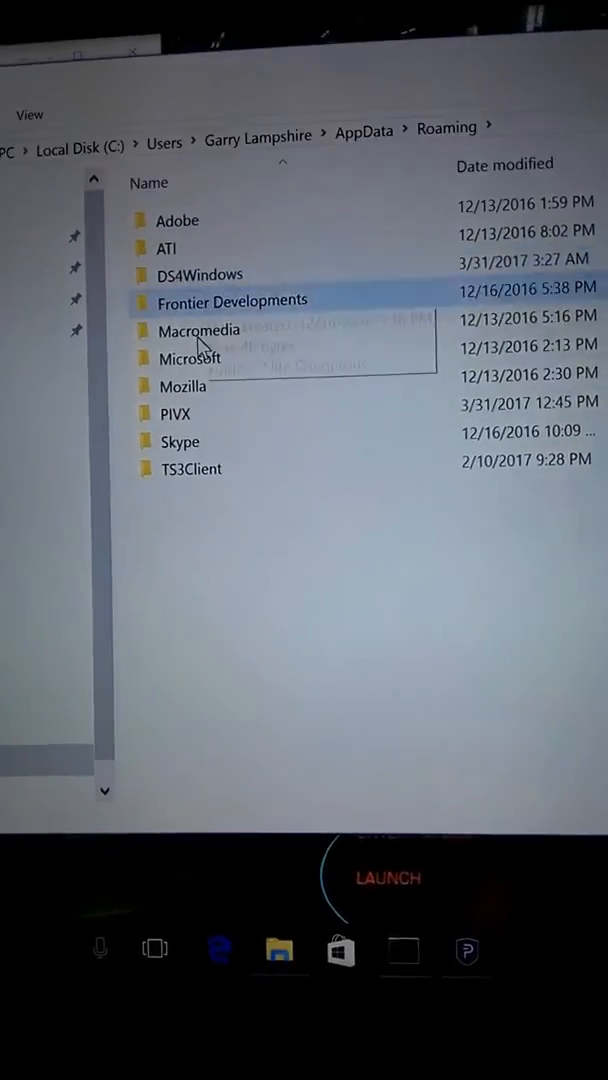
double_click(188, 402)
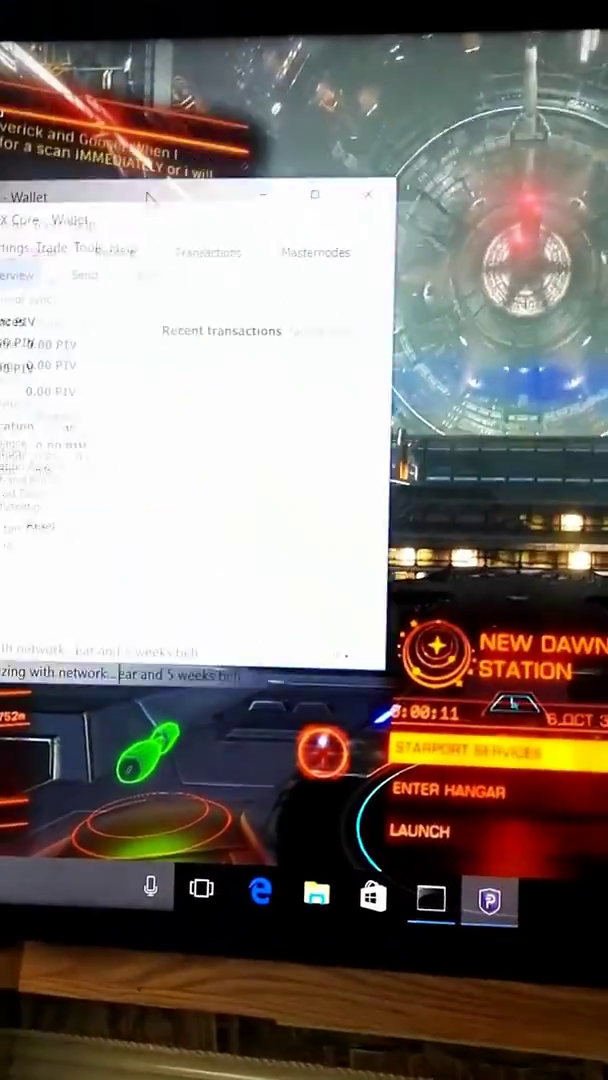
Step: Bring the synchronizing PIVX Core wallet window back into view by moving its title bar
left_click_drag(150, 195, 360, 145)
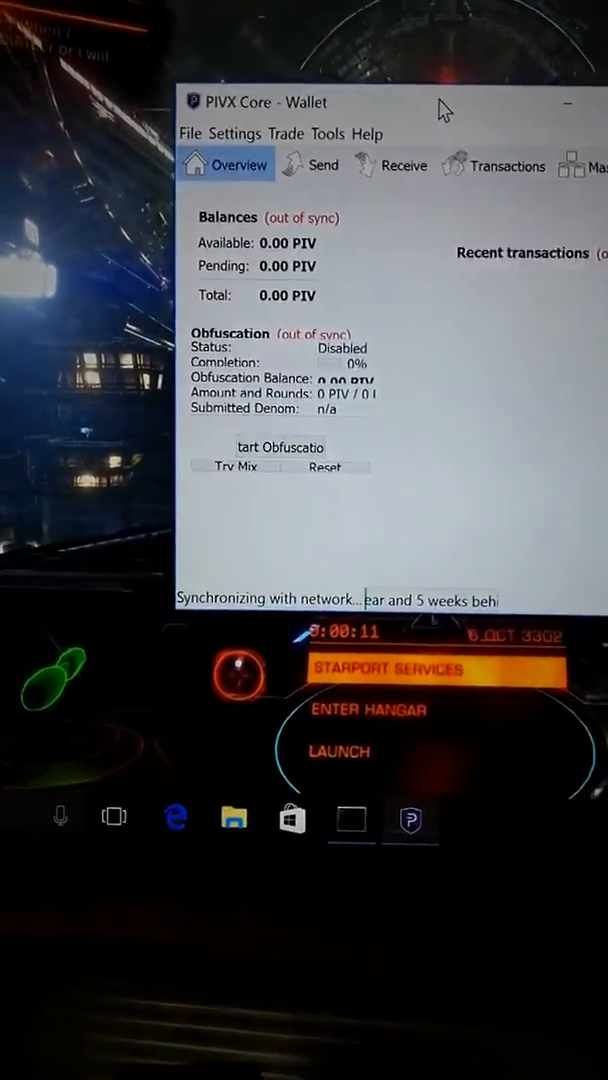